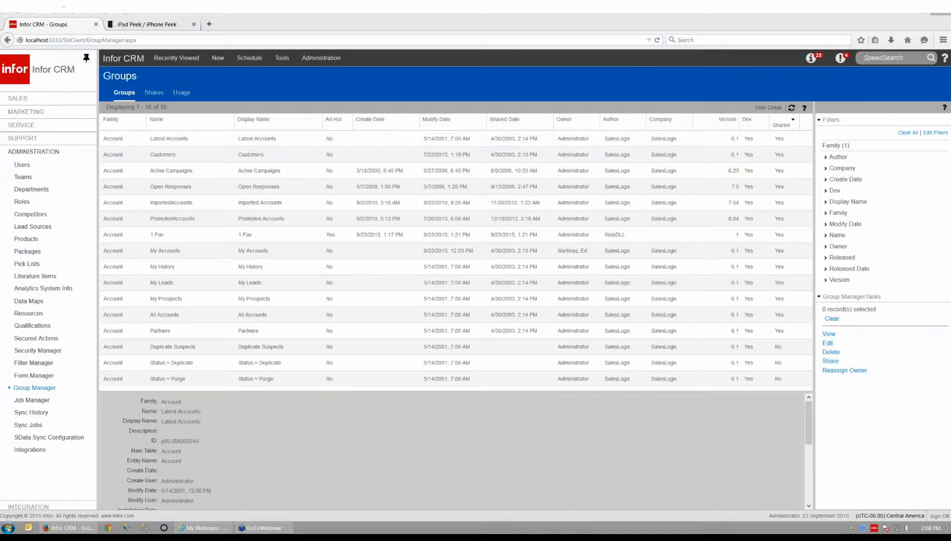
# Open the Customers group in the Sales Accounts area and look over the options available for that group
pyautogui.click(43, 99)
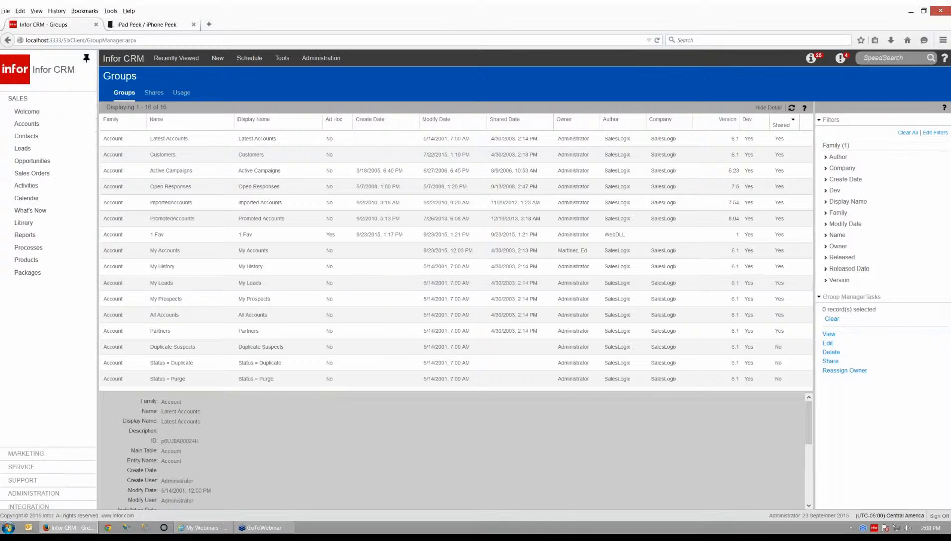
pyautogui.click(38, 124)
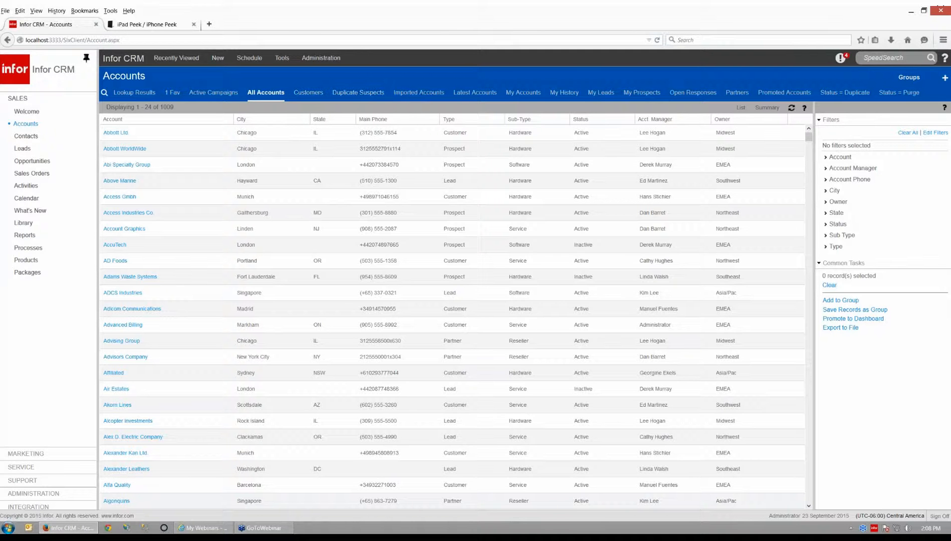
pyautogui.click(308, 93)
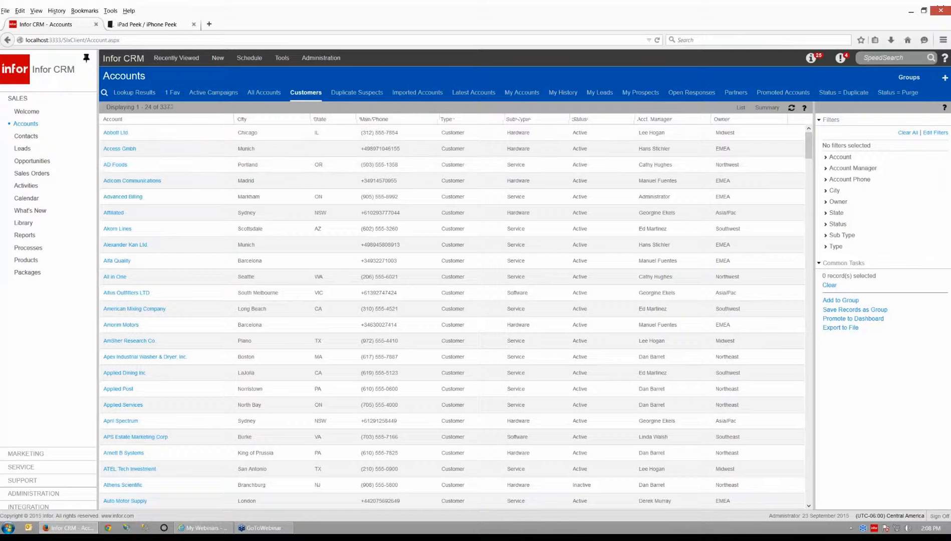
pyautogui.rightClick(311, 96)
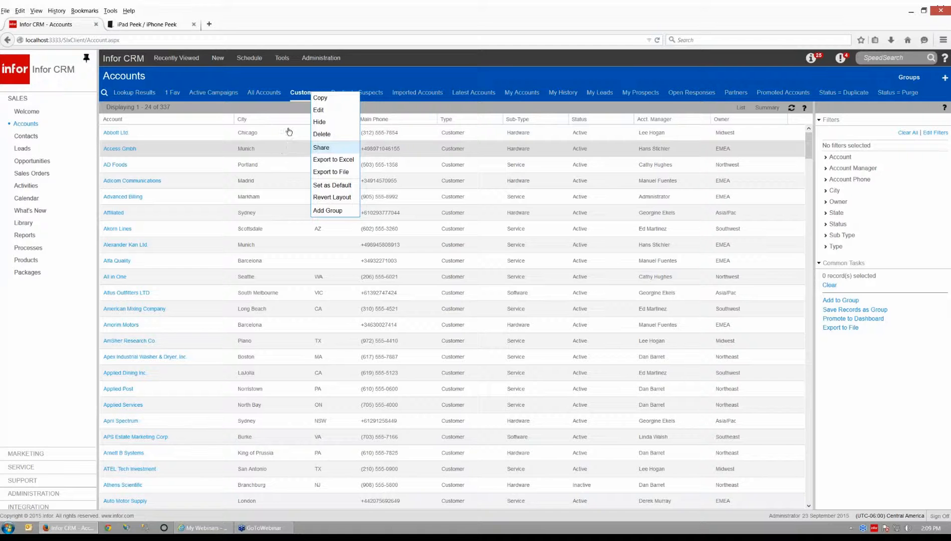
pyautogui.click(288, 86)
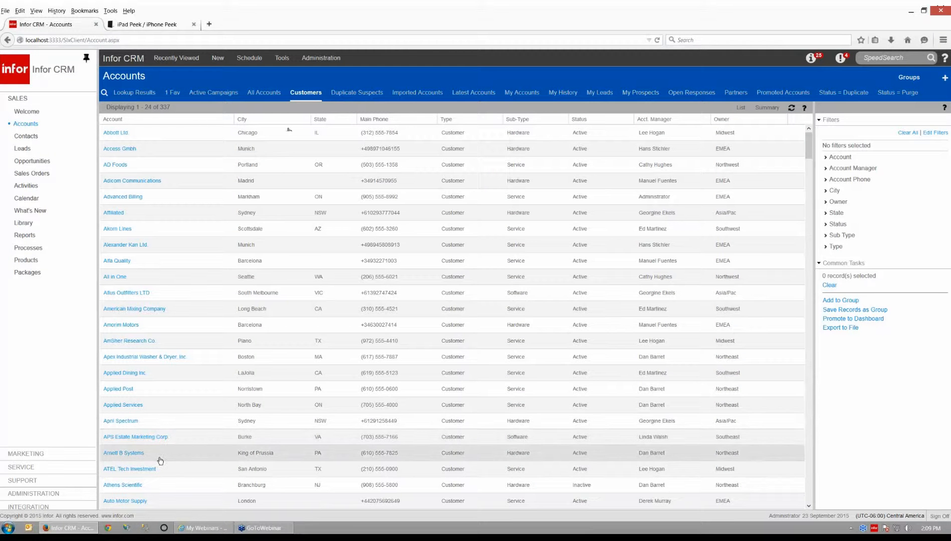
# Return to the Group Manager under Administration and show the values of the Family filter
pyautogui.click(67, 497)
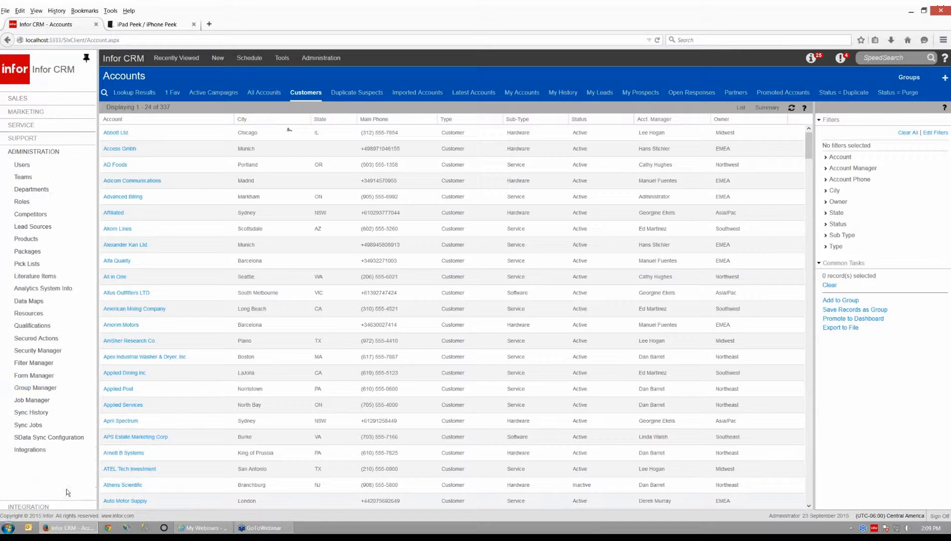
pyautogui.click(52, 390)
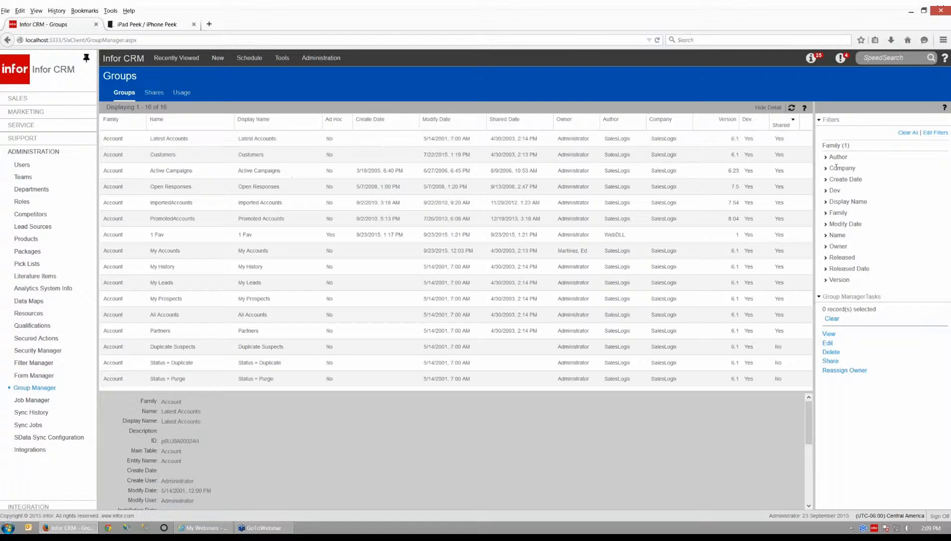
pyautogui.click(827, 212)
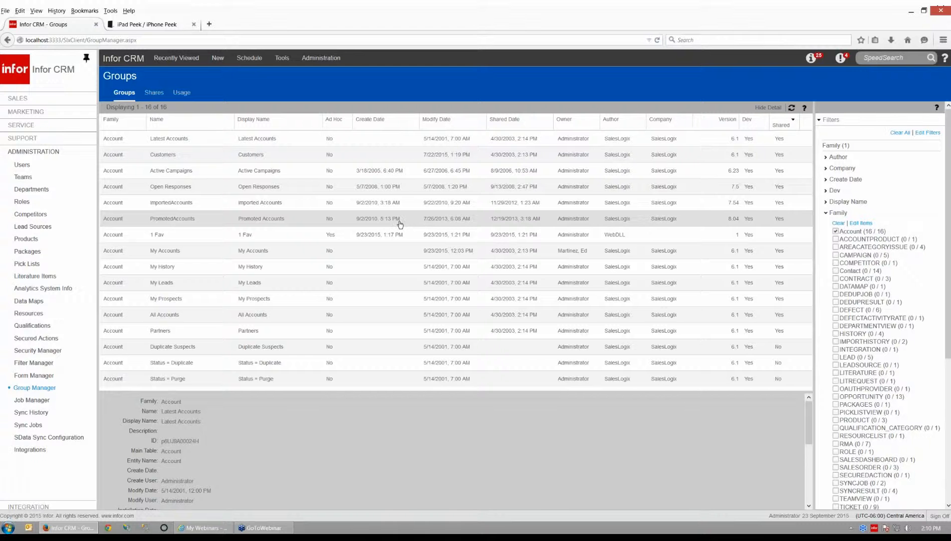
# Examine the details of the Latest Accounts group in an enlarged detail pane, then collapse the Family filter
pyautogui.click(385, 145)
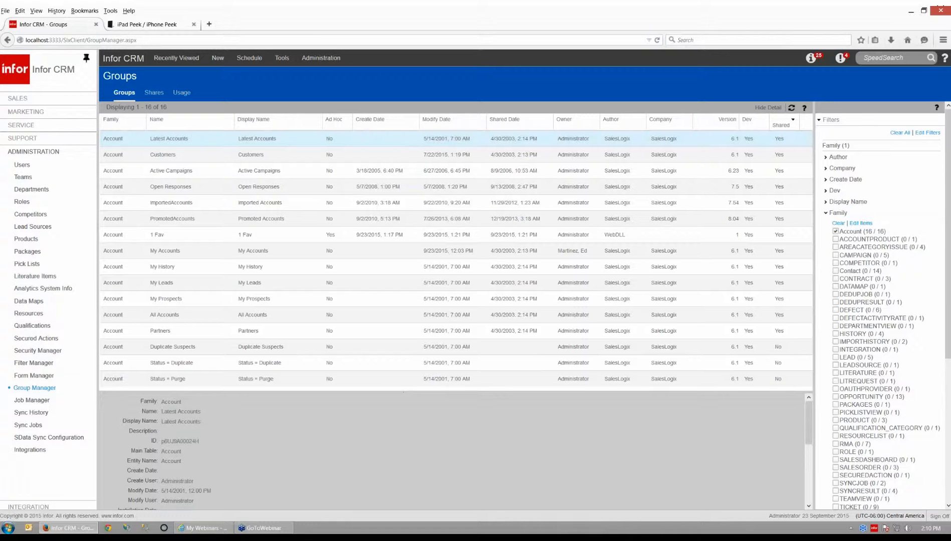
pyautogui.moveTo(404, 392); pyautogui.dragTo(404, 336)
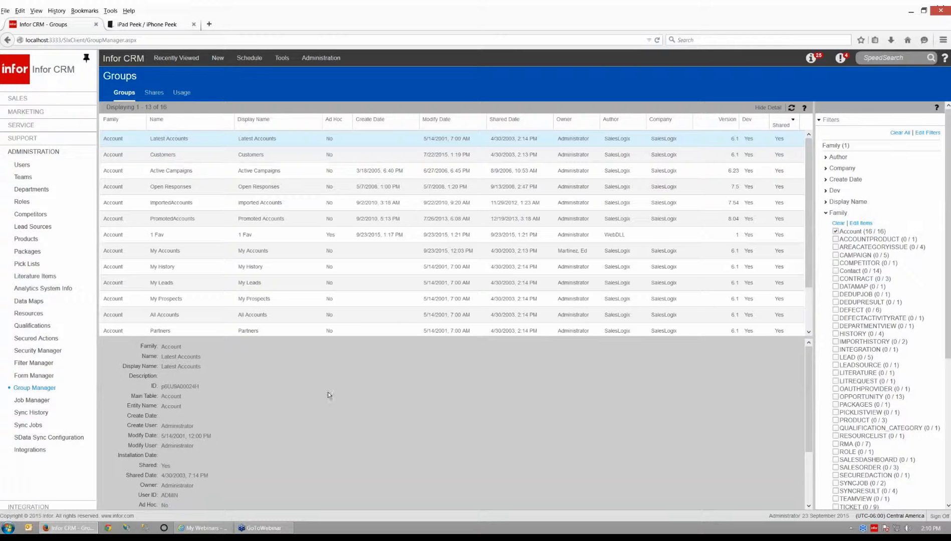
pyautogui.scroll(-2, 300, 395)
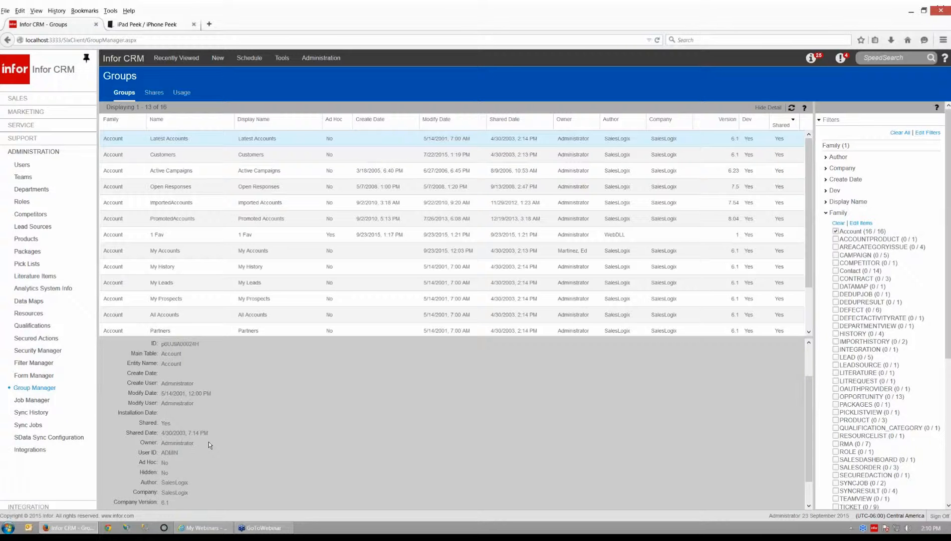
pyautogui.scroll(-1, 208, 442)
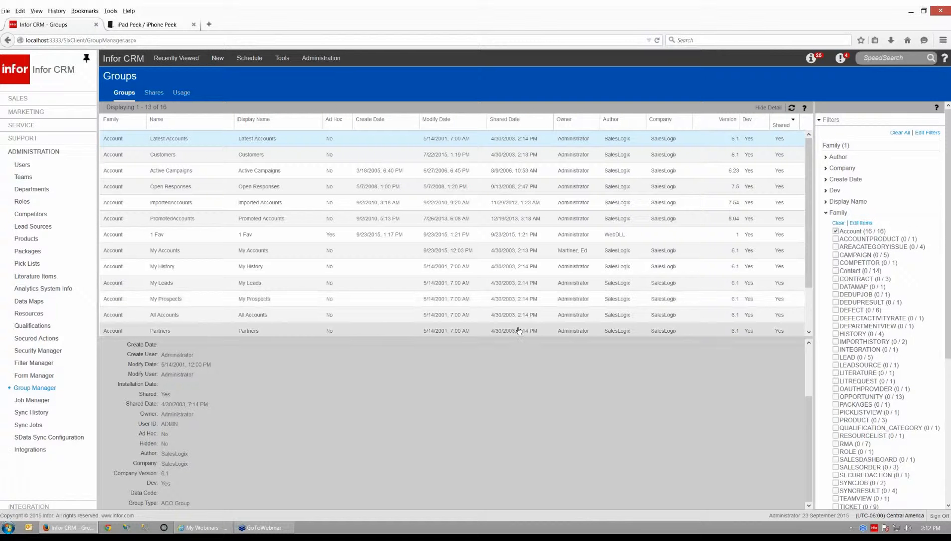
pyautogui.click(824, 213)
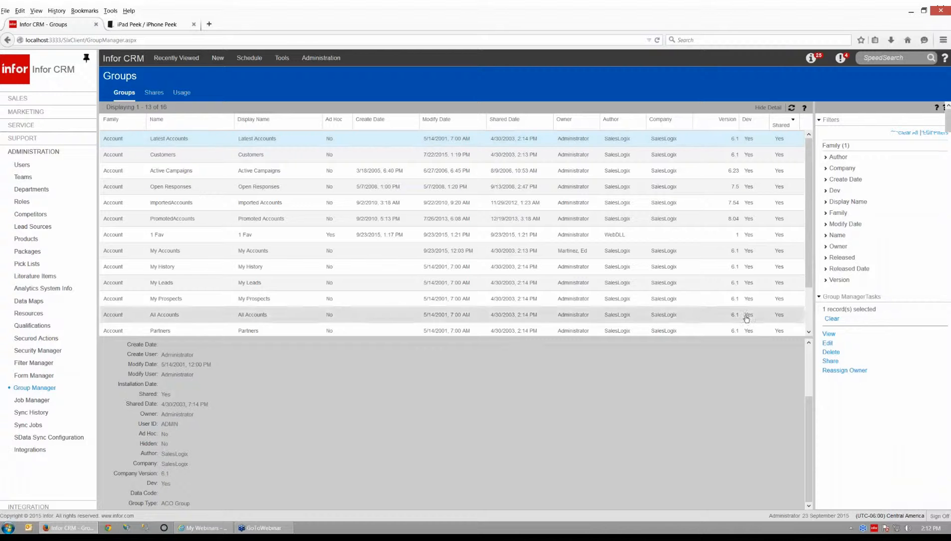
# View the Latest Accounts group's records from the Group Manager, check My Accounts, and return to the group list
pyautogui.click(828, 334)
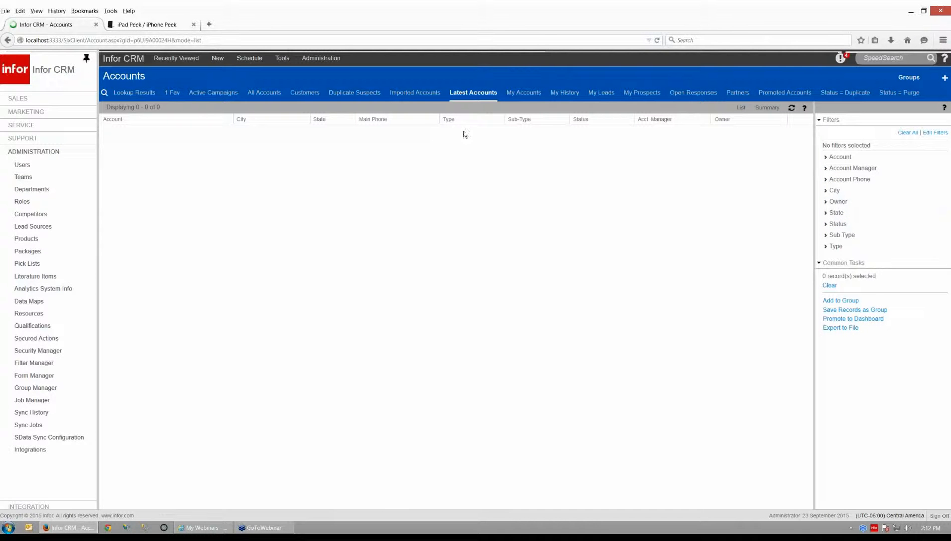
pyautogui.click(523, 92)
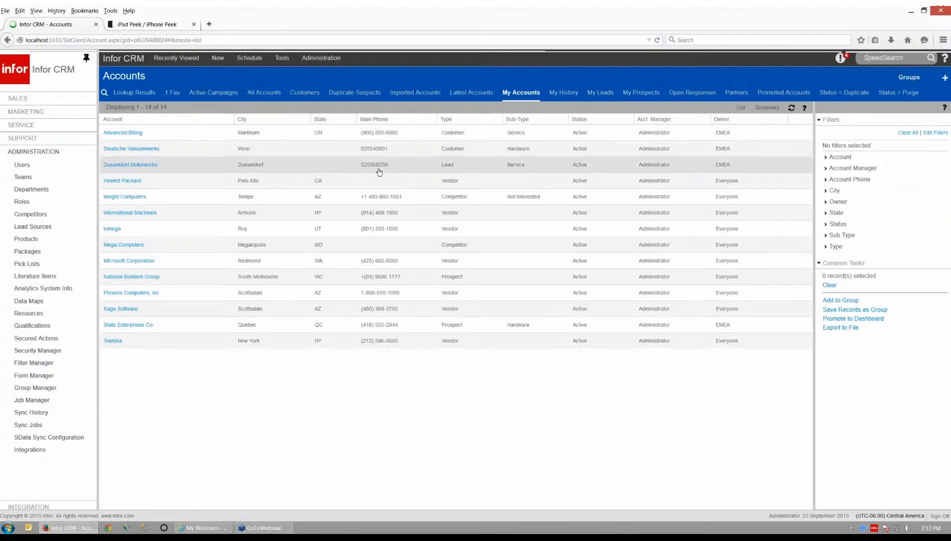
pyautogui.click(9, 40)
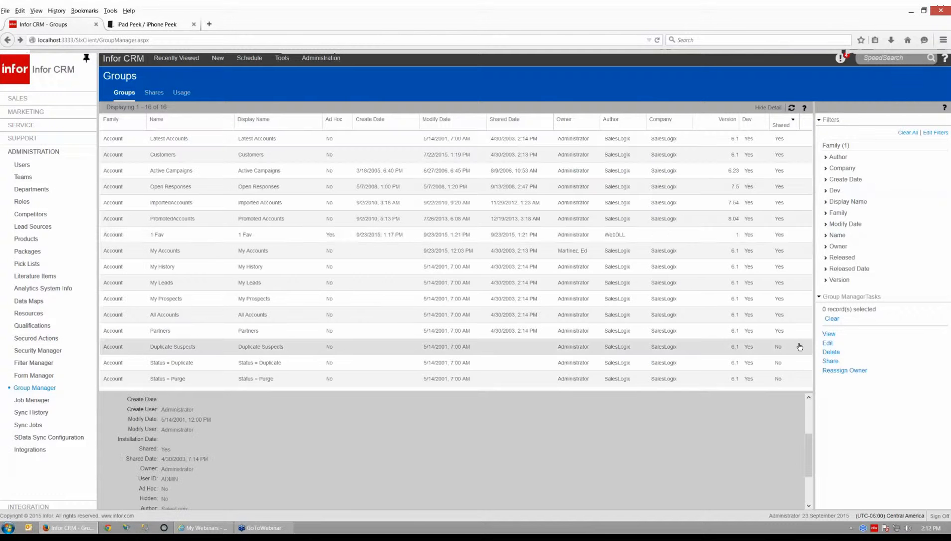
# Open the Customers group for editing, review its conditions, layout and sorting, and close the Query Builder without changes
pyautogui.click(456, 157)
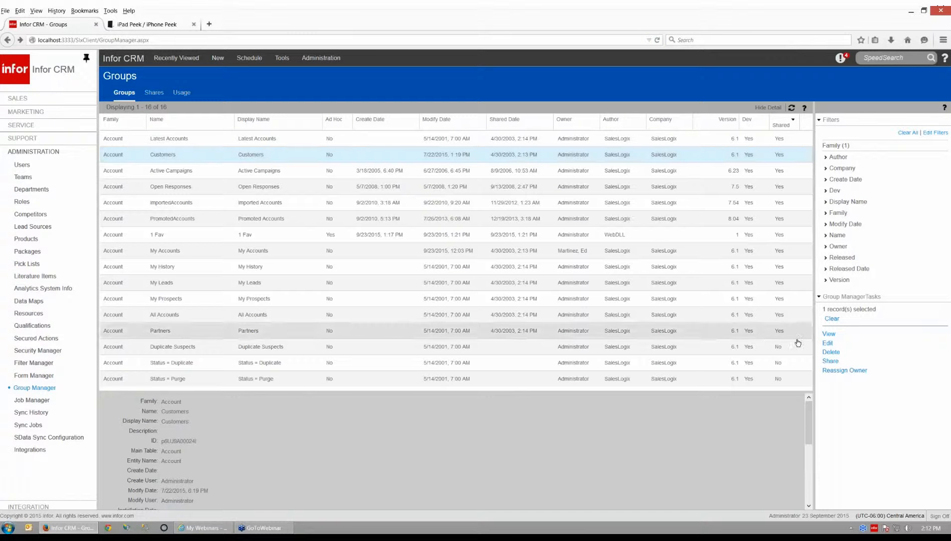
pyautogui.click(827, 342)
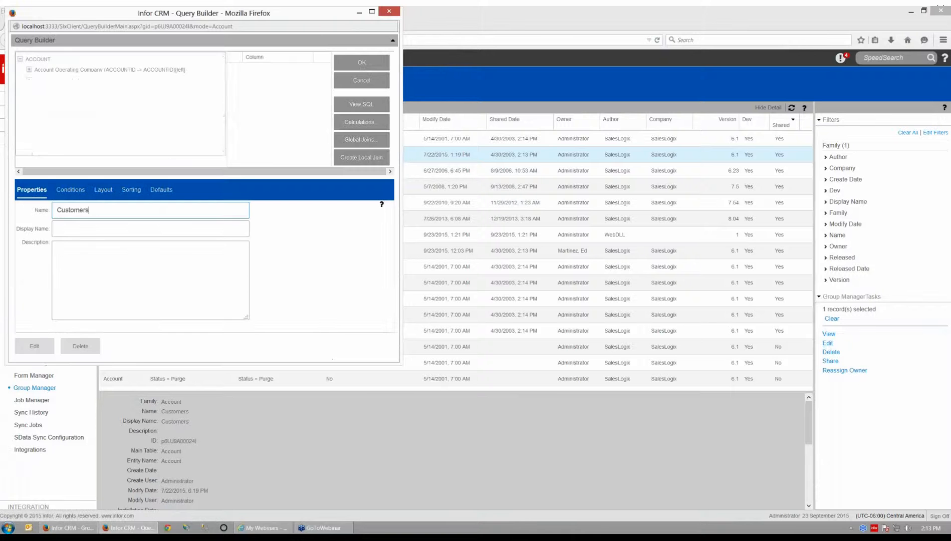
pyautogui.moveTo(225, 10); pyautogui.dragTo(268, 24)
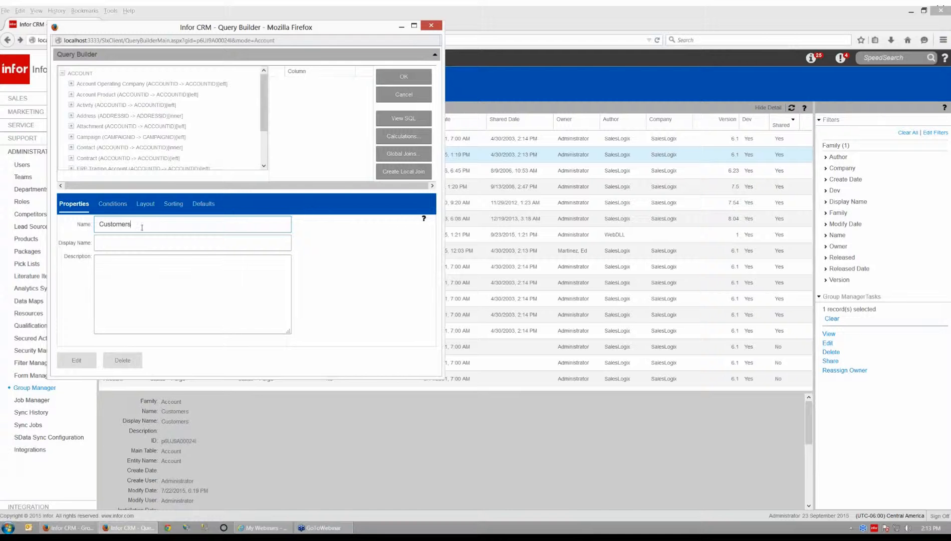
pyautogui.click(112, 204)
pyautogui.click(145, 204)
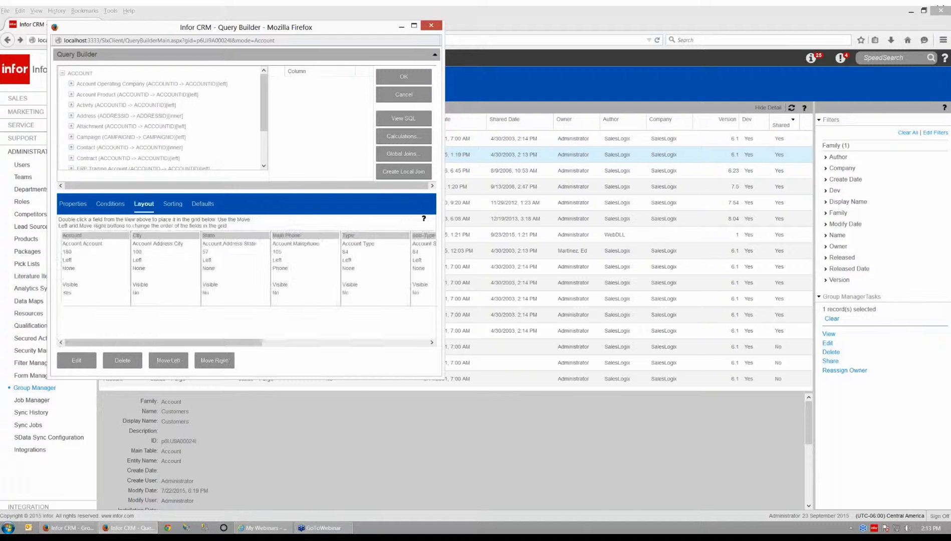
pyautogui.click(172, 204)
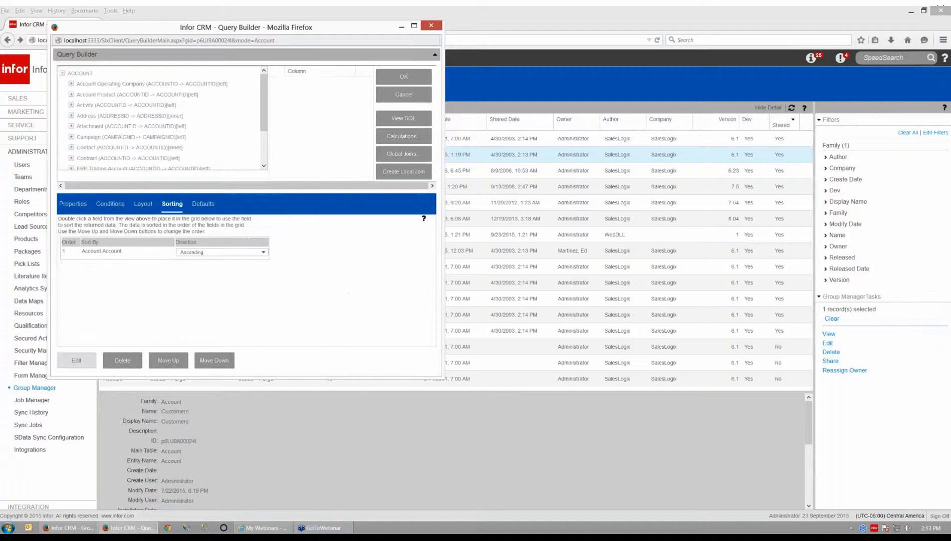
pyautogui.click(432, 26)
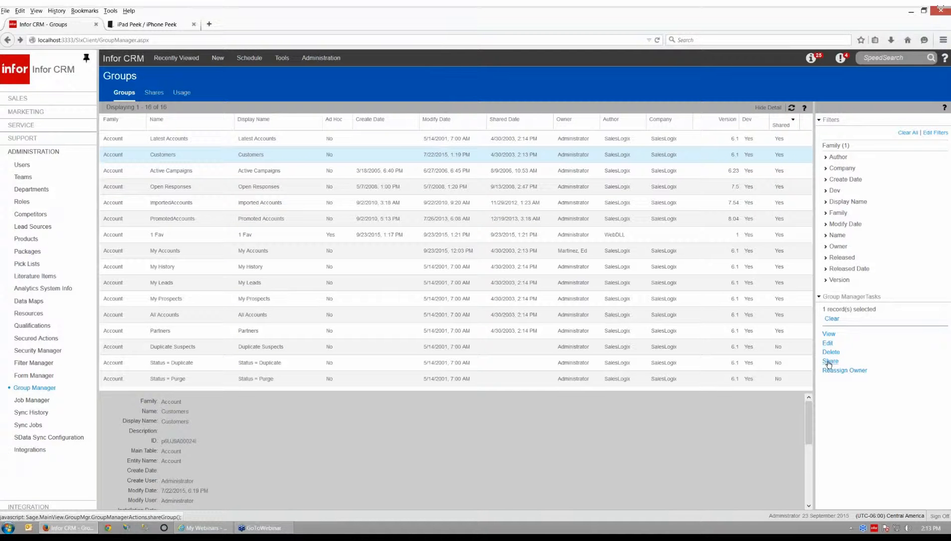
# Review the users available as a new owner for the My Accounts group and cancel the reassignment
pyautogui.click(575, 252)
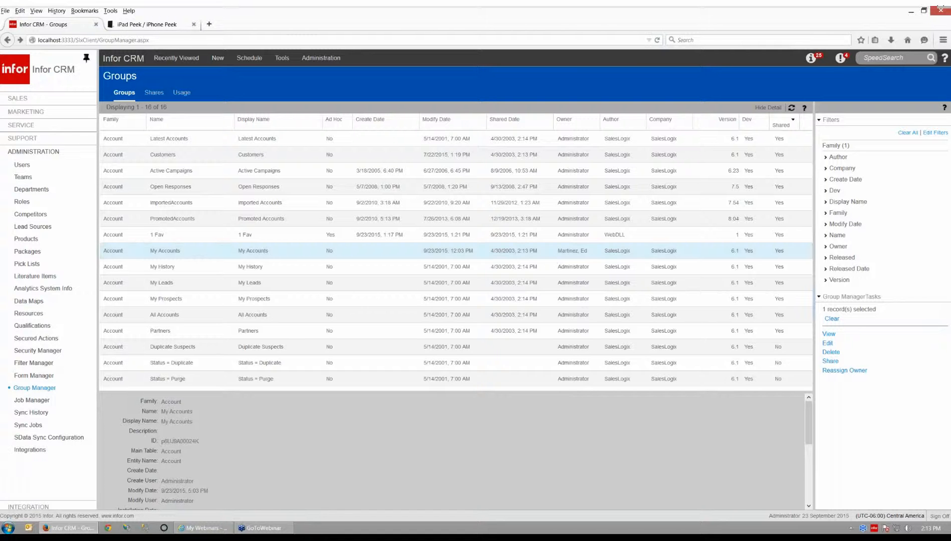
pyautogui.click(830, 372)
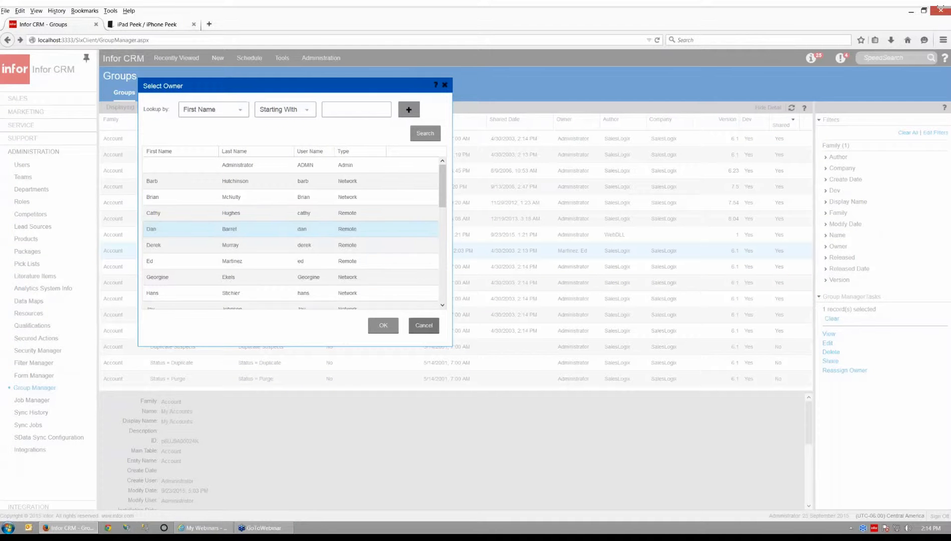
pyautogui.click(424, 325)
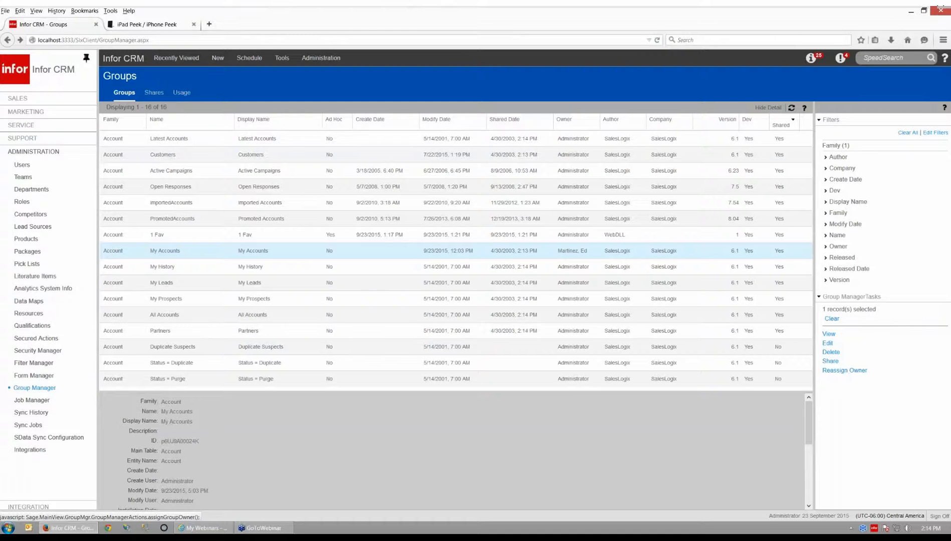
# In the list of group shares, delete the 1 Fav group's share to the Network user and select its remaining share
pyautogui.click(161, 93)
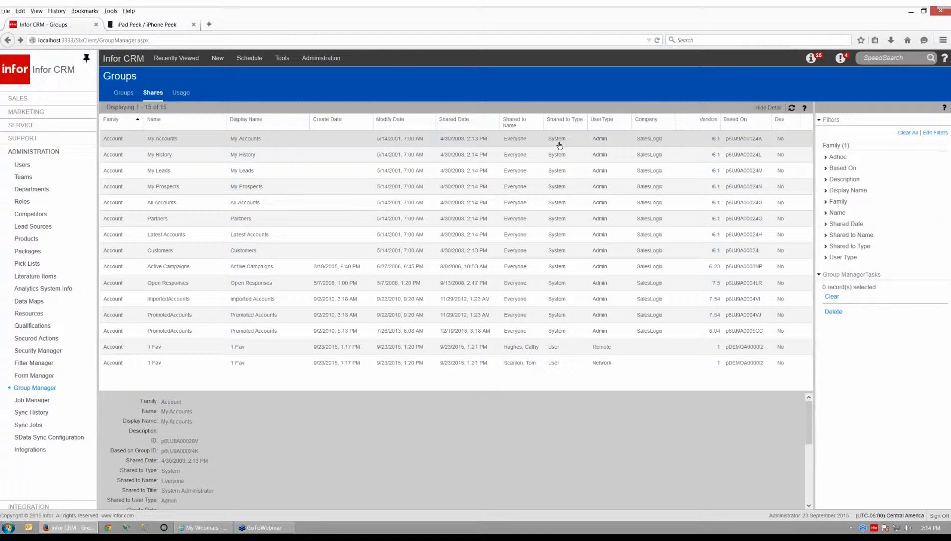
pyautogui.click(532, 368)
pyautogui.click(833, 312)
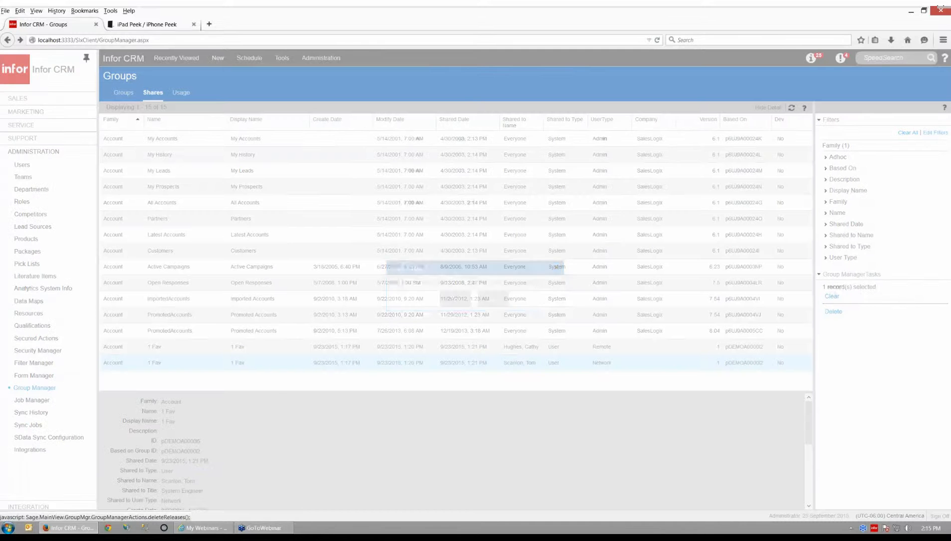
pyautogui.click(455, 298)
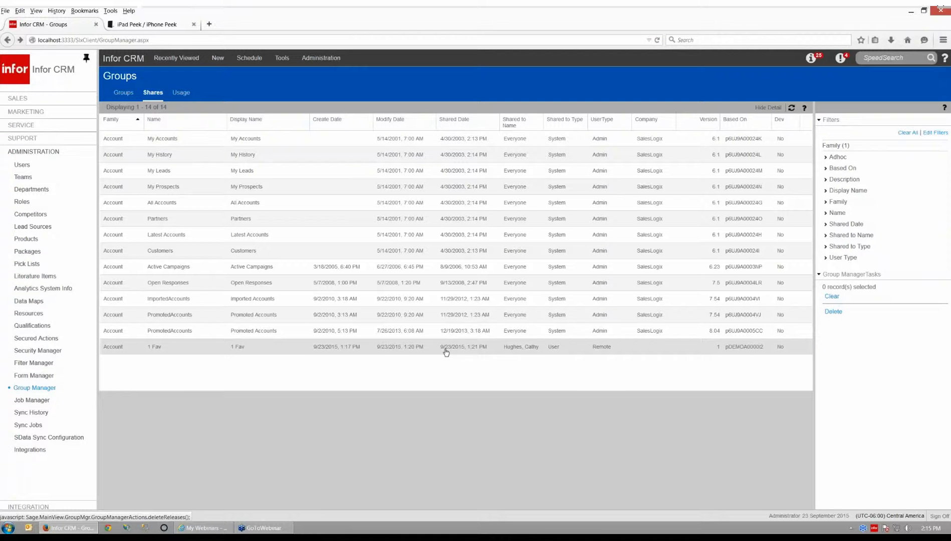
pyautogui.click(445, 350)
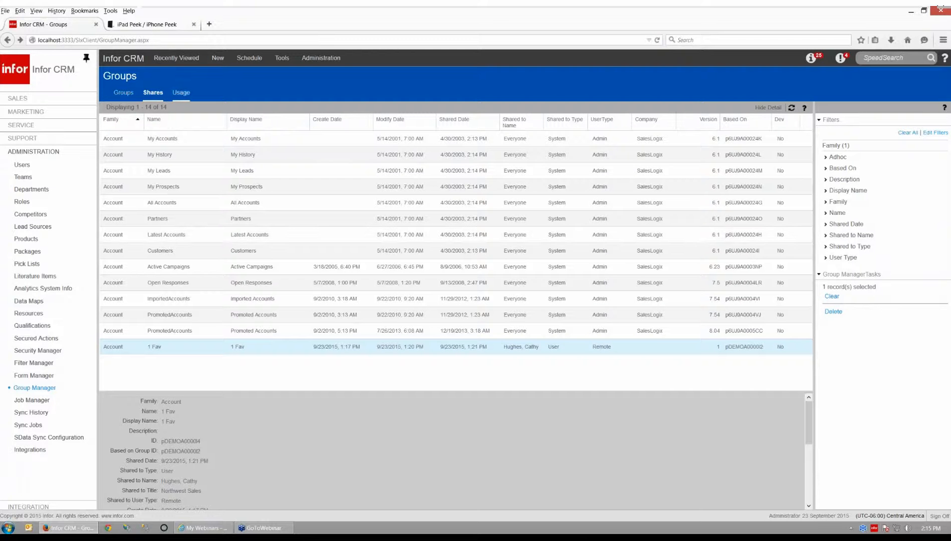
# Examine the usage statistics of the groups, including the owner and share usage of the All Accounts group
pyautogui.click(180, 92)
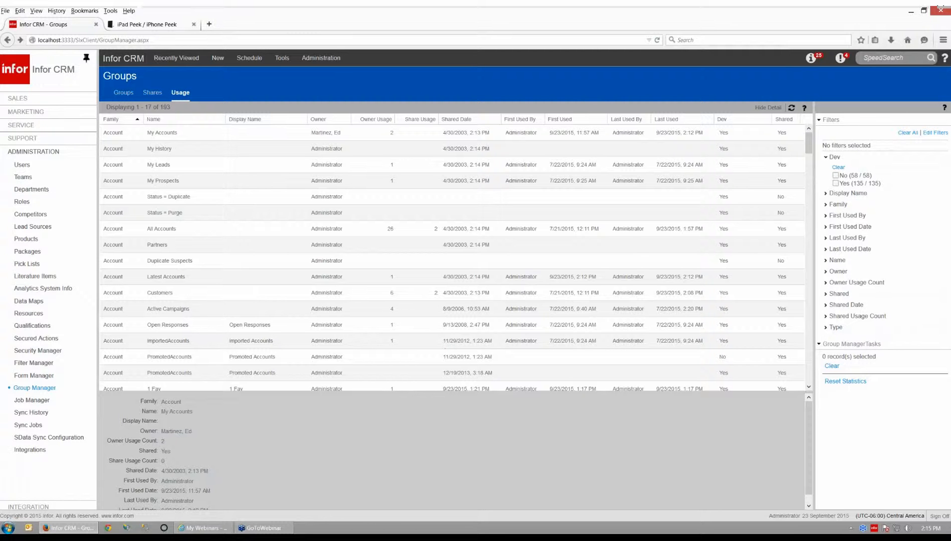
pyautogui.click(378, 234)
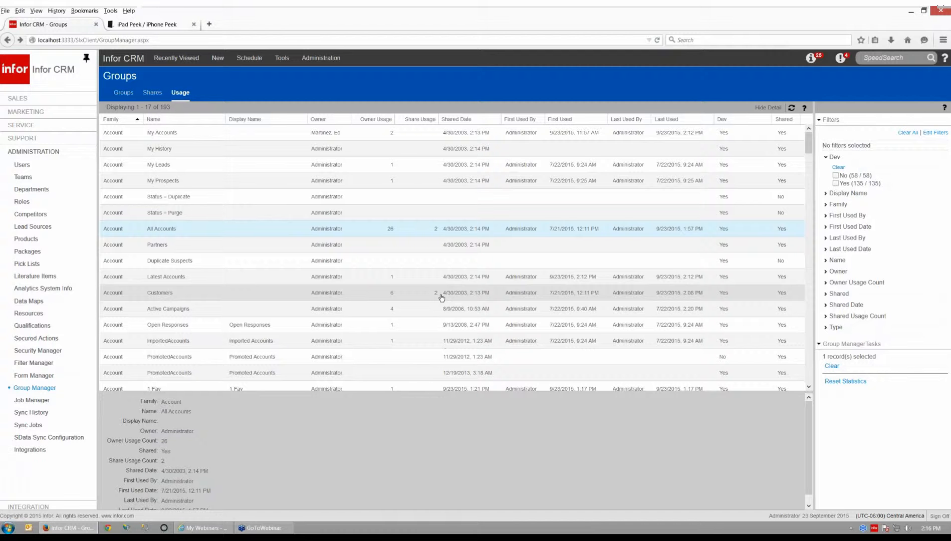
pyautogui.scroll(-3, 441, 298)
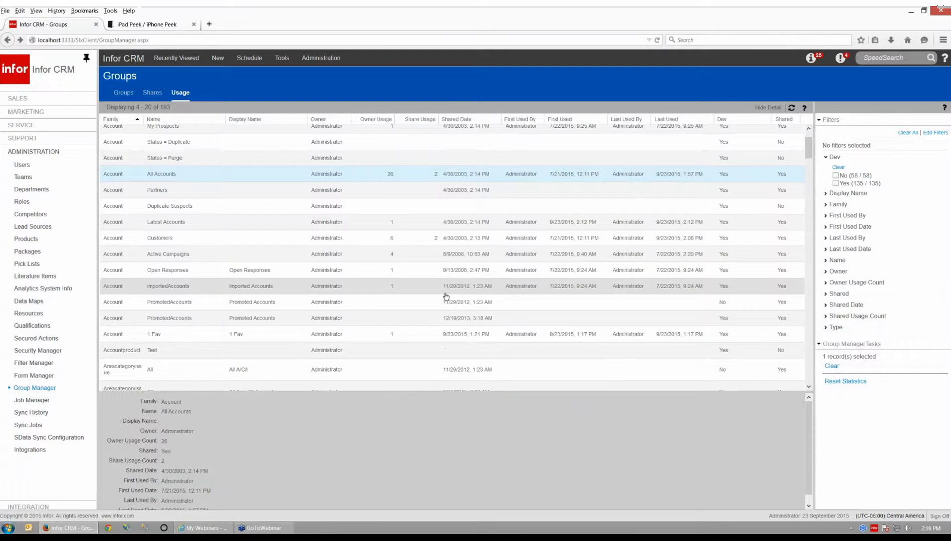
pyautogui.scroll(-3, 446, 296)
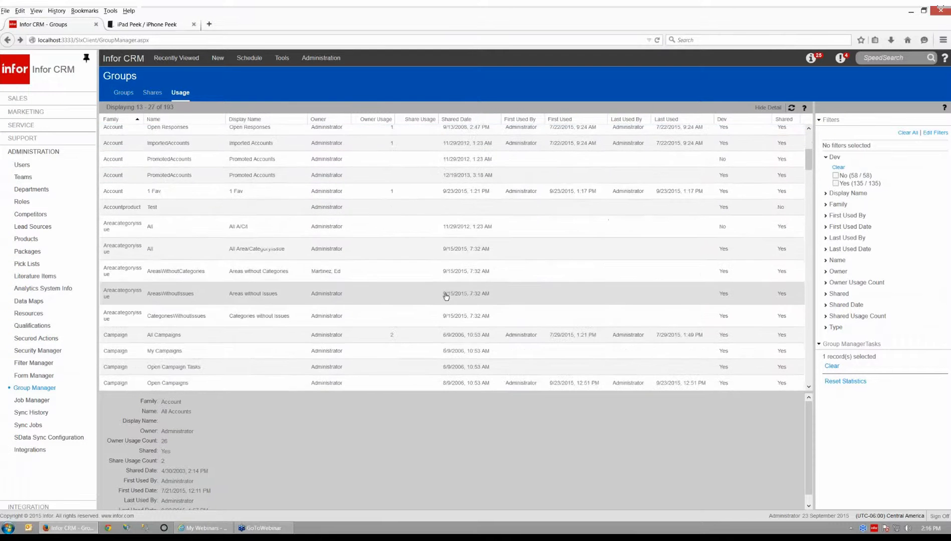
pyautogui.scroll(-2, 445, 297)
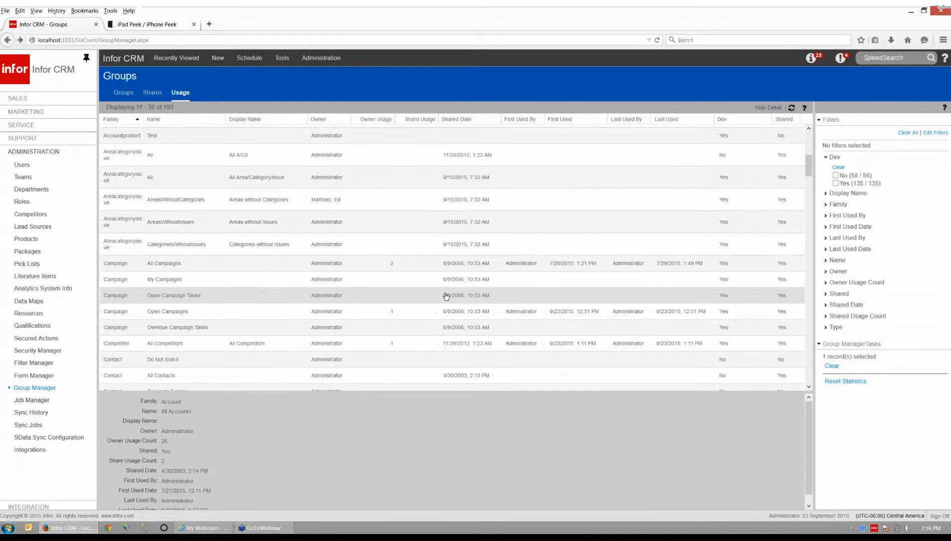
pyautogui.scroll(2, 446, 296)
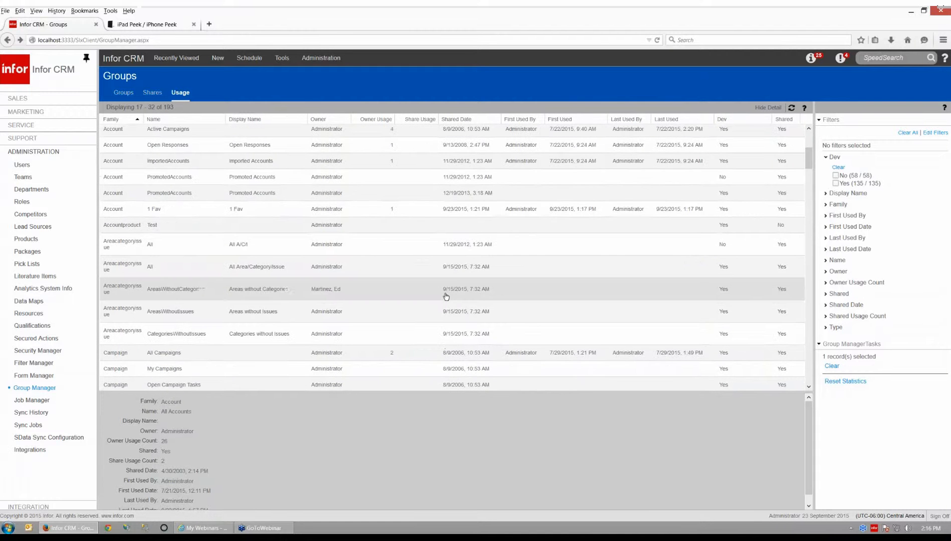
pyautogui.scroll(2, 446, 297)
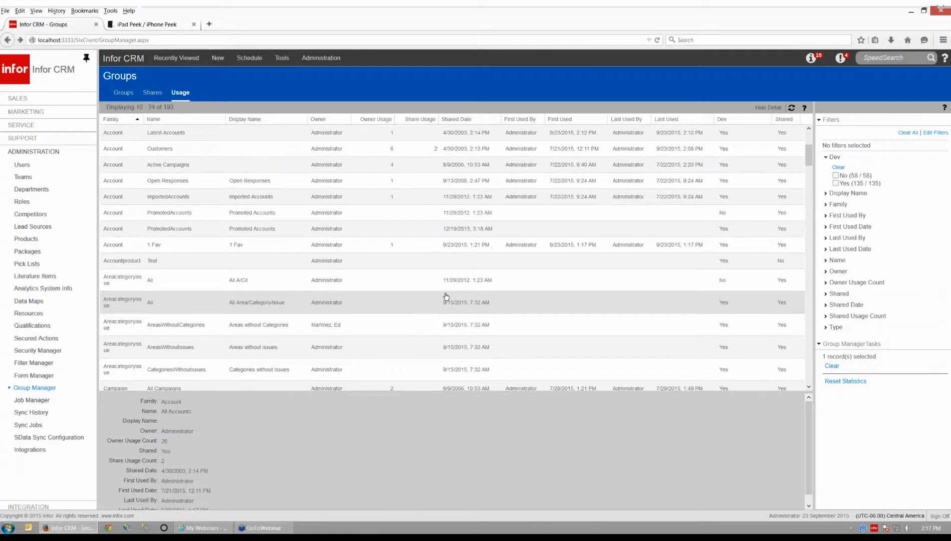
pyautogui.scroll(3, 446, 296)
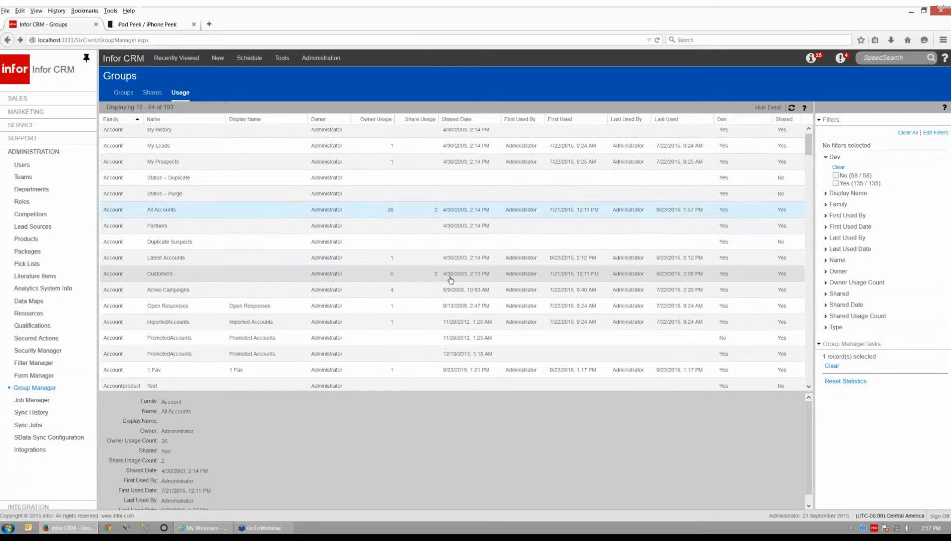
# Reset the usage statistics of the Customers account group
pyautogui.click(450, 280)
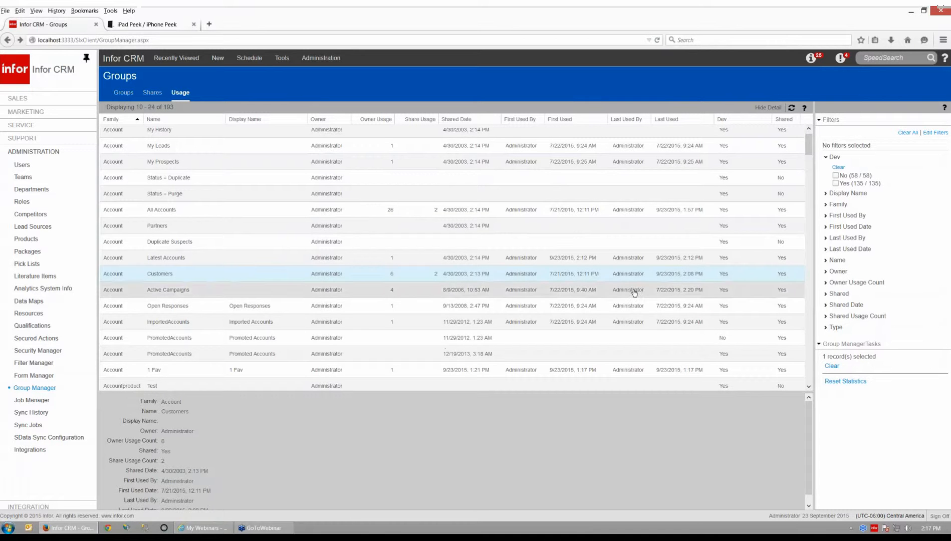
pyautogui.click(829, 382)
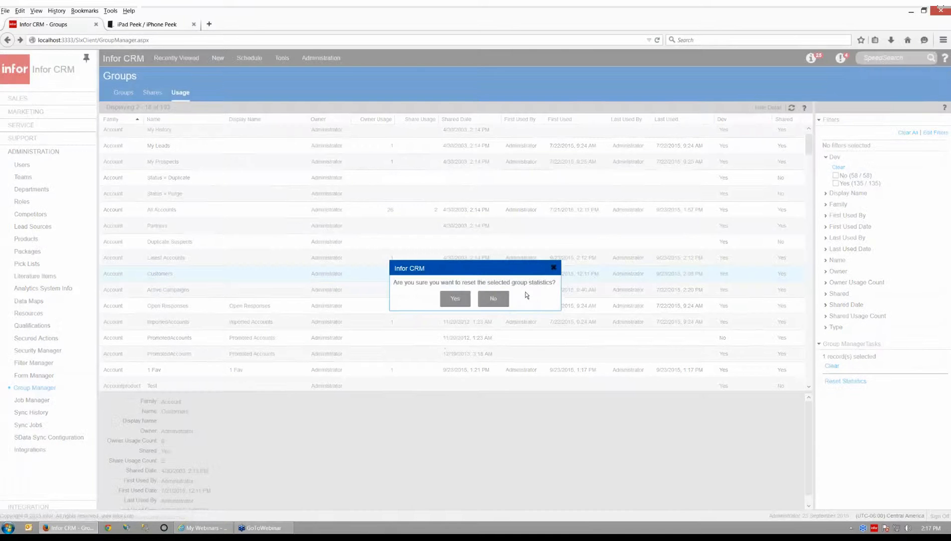
pyautogui.click(456, 299)
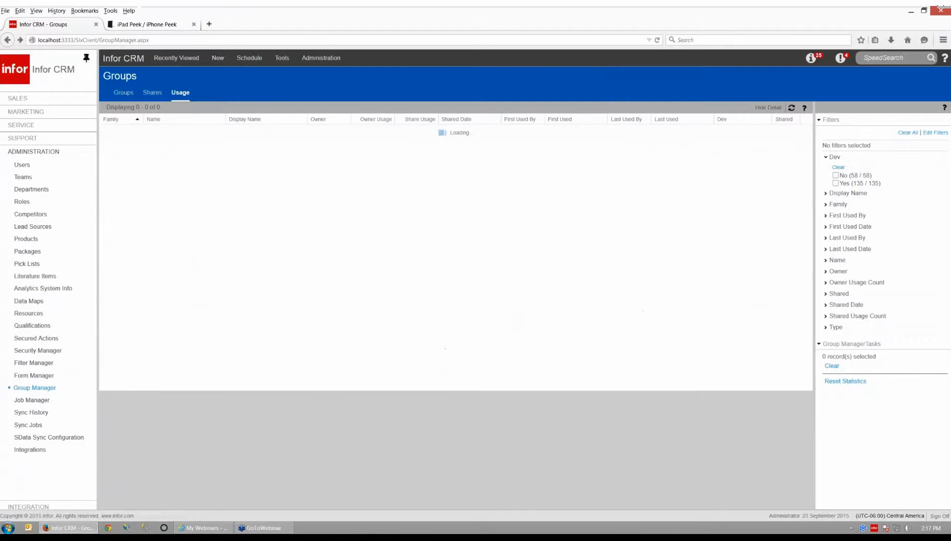